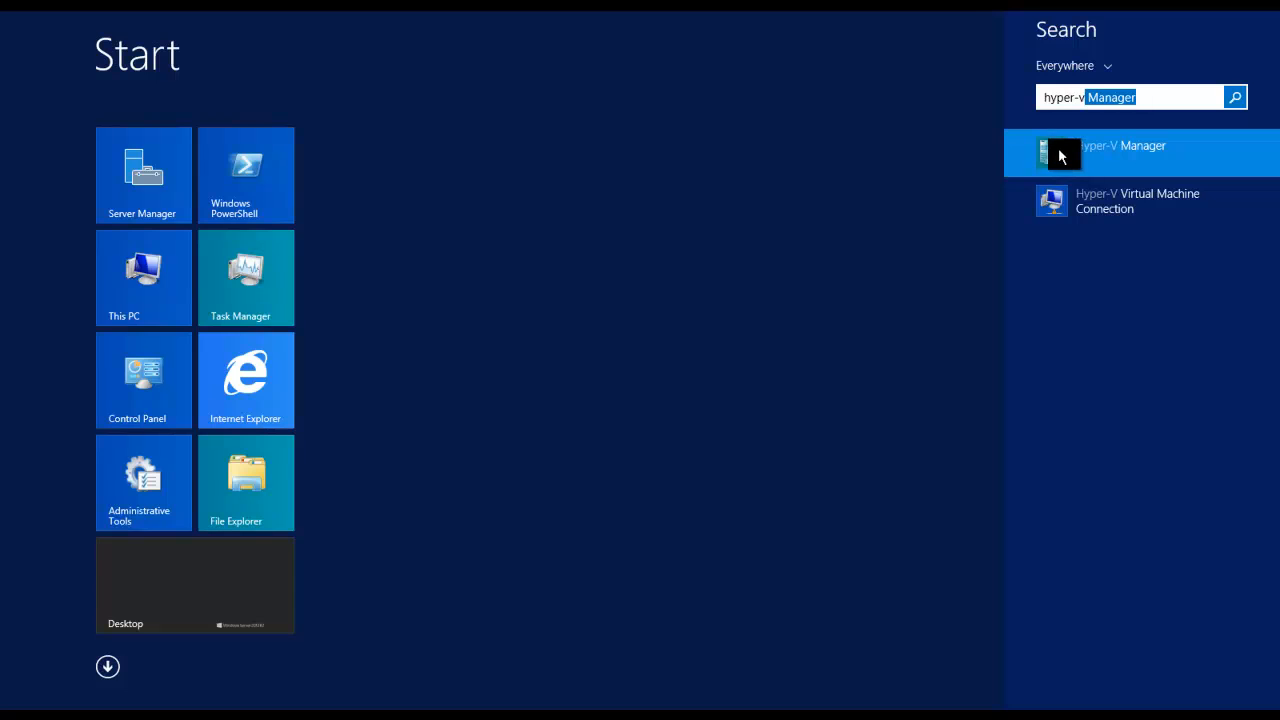
Open Hyper-V Manager and start creating a new virtual machine on HOST01, continuing past the introductory wizard page
{"action": "left_click", "coordinate": [1063, 157]}
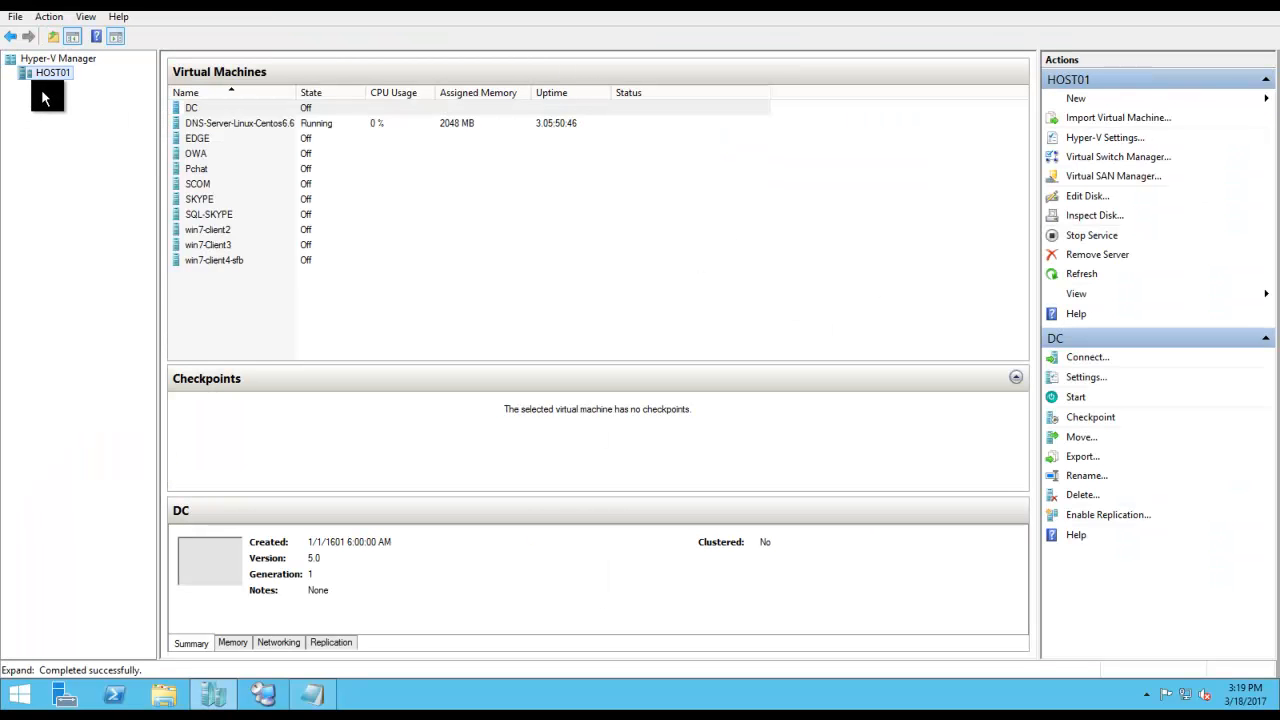
{"action": "right_click", "coordinate": [48, 76]}
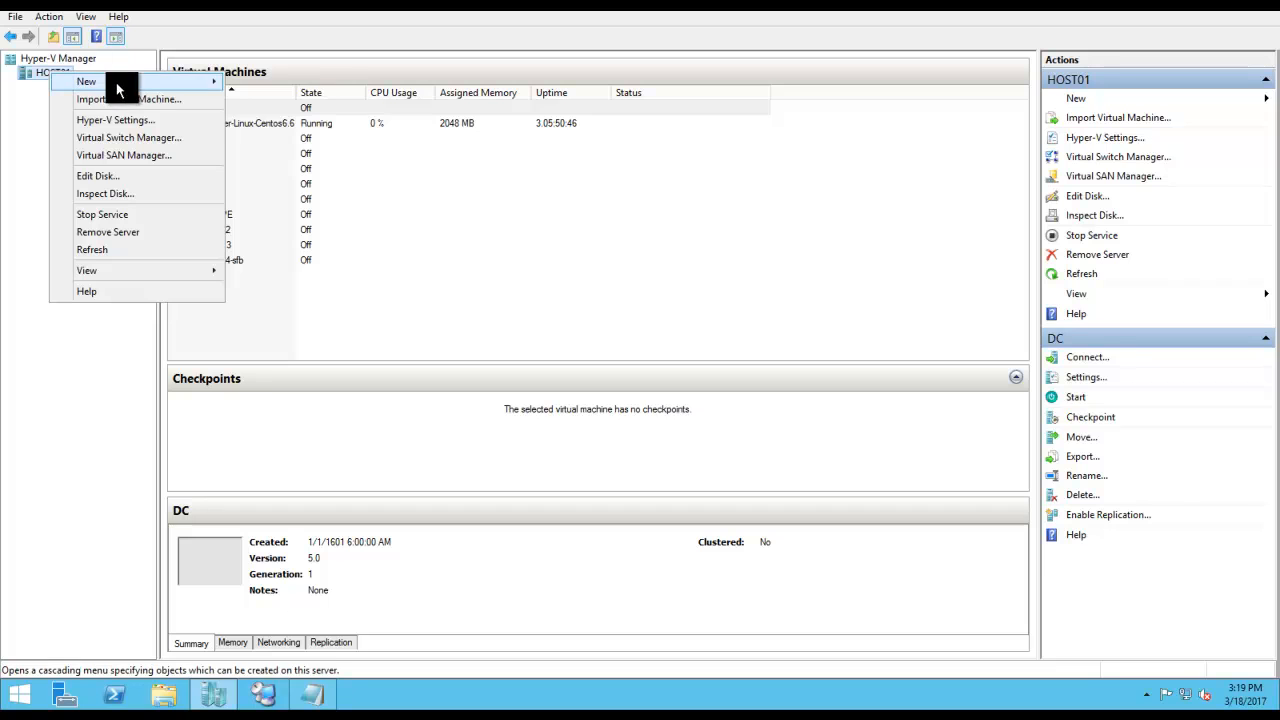
{"action": "mouse_move", "coordinate": [149, 86]}
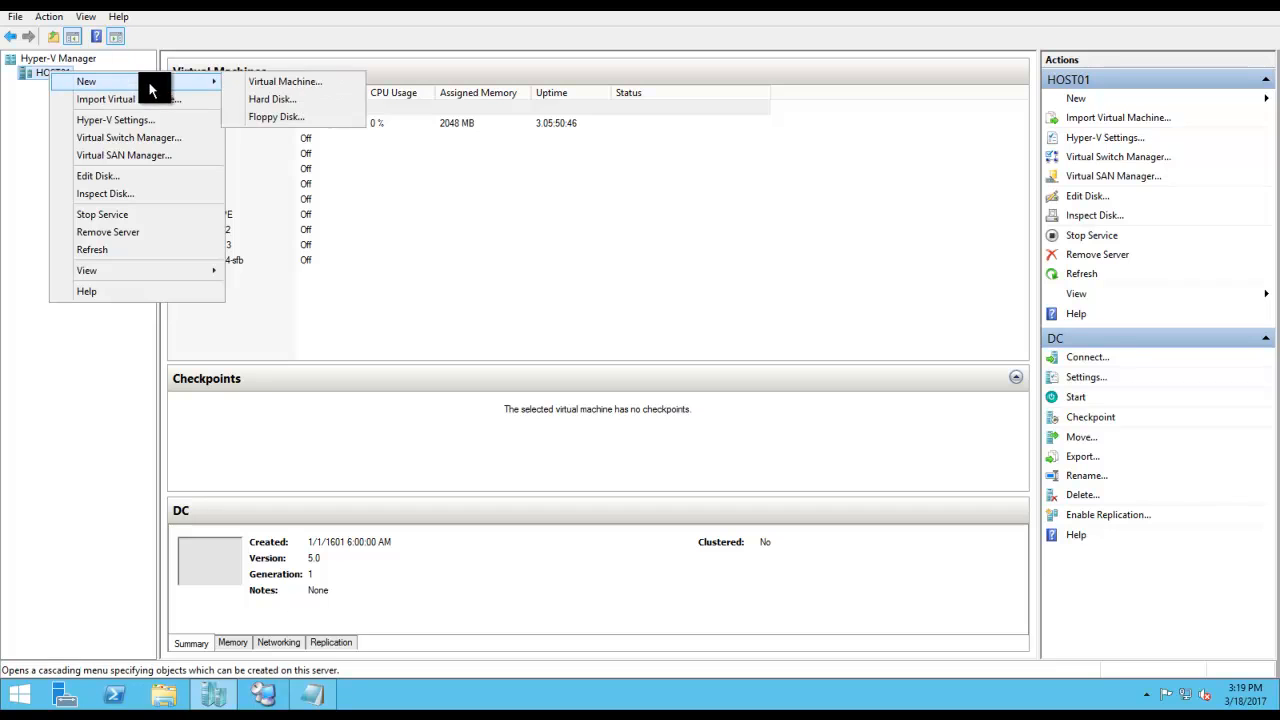
{"action": "left_click", "coordinate": [298, 80]}
{"action": "left_click_drag", "start_coordinate": [630, 121], "coordinate": [452, 100]}
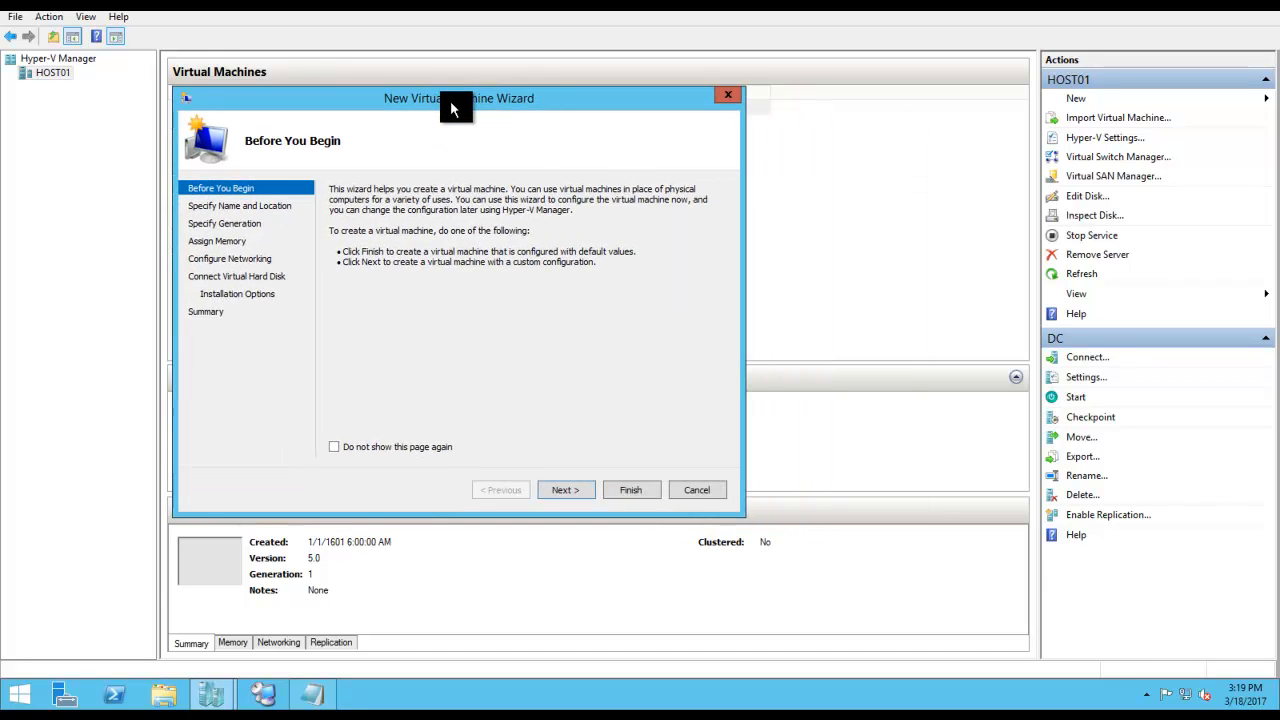
{"action": "left_click", "coordinate": [575, 490]}
Name the new virtual machine DC01
{"action": "left_click_drag", "start_coordinate": [477, 241], "coordinate": [364, 262]}
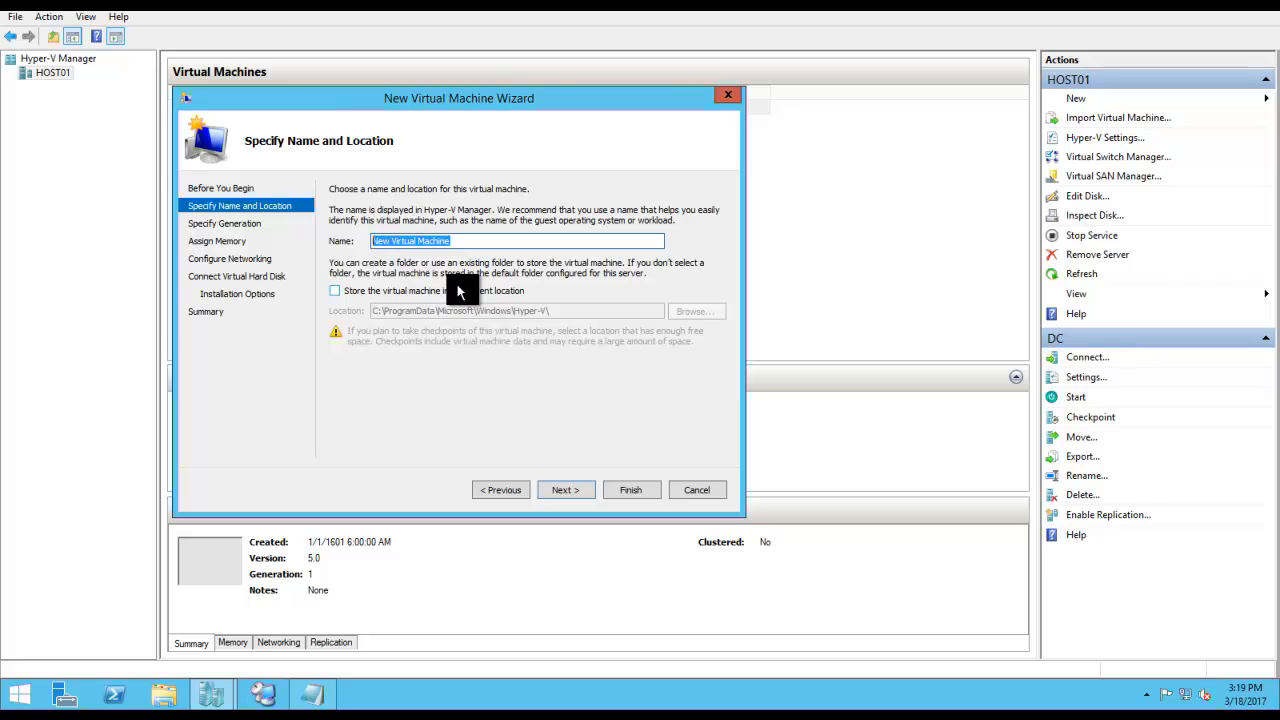
{"action": "type", "text": "DC"}
{"action": "type", "text": "01"}
{"action": "key", "text": "BackSpace"}
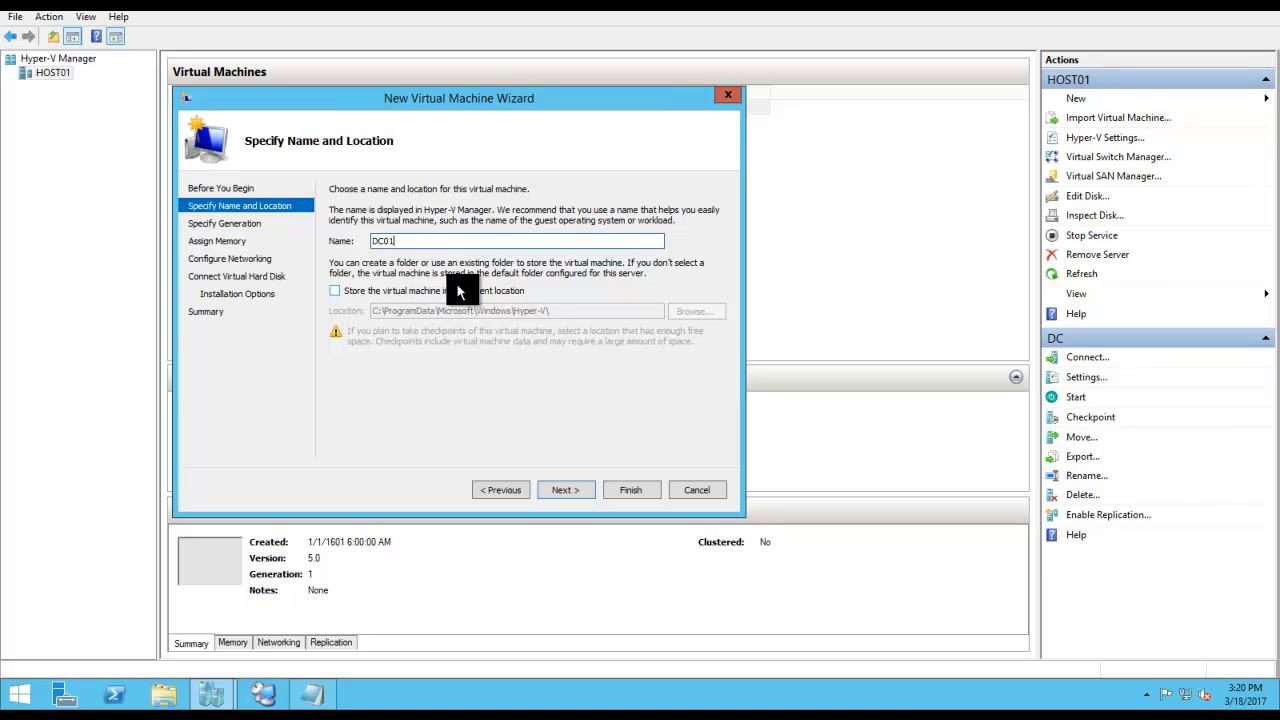
{"action": "type", "text": "1"}
Store the virtual machine in a different location, the VM folder on Local Disk (E:), and accept the name and location
{"action": "left_click", "coordinate": [423, 290]}
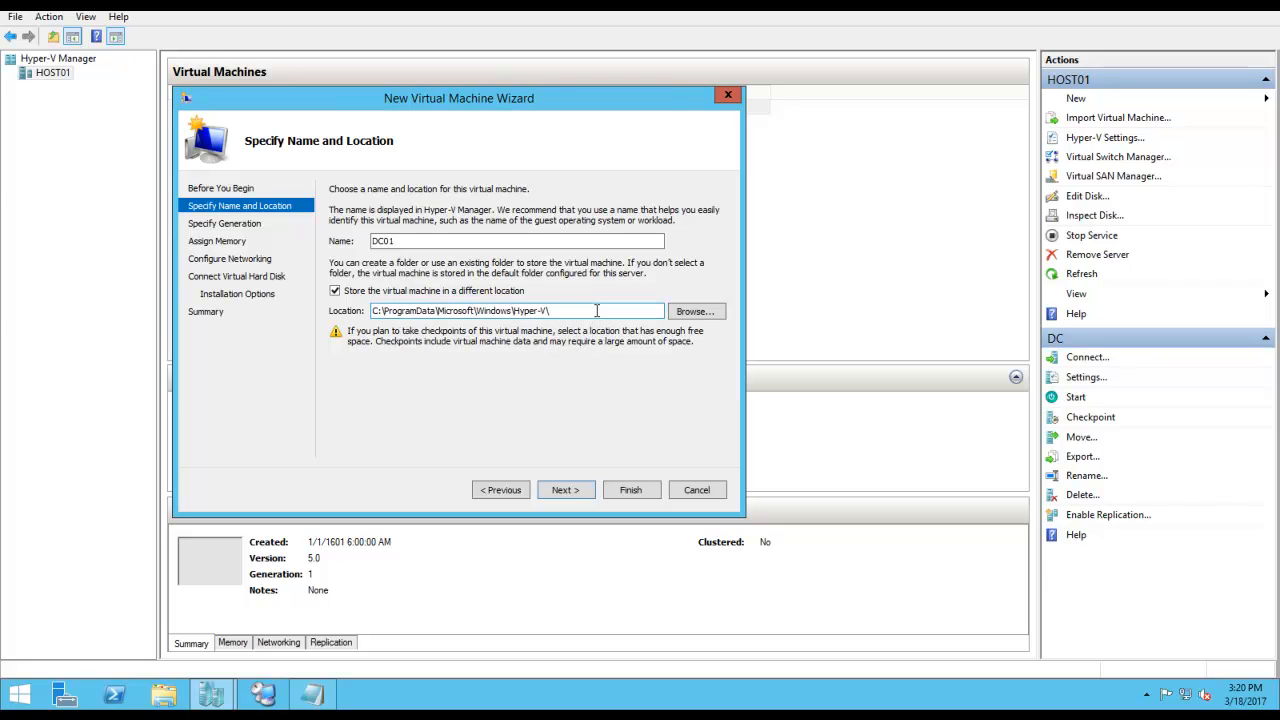
{"action": "left_click", "coordinate": [698, 311]}
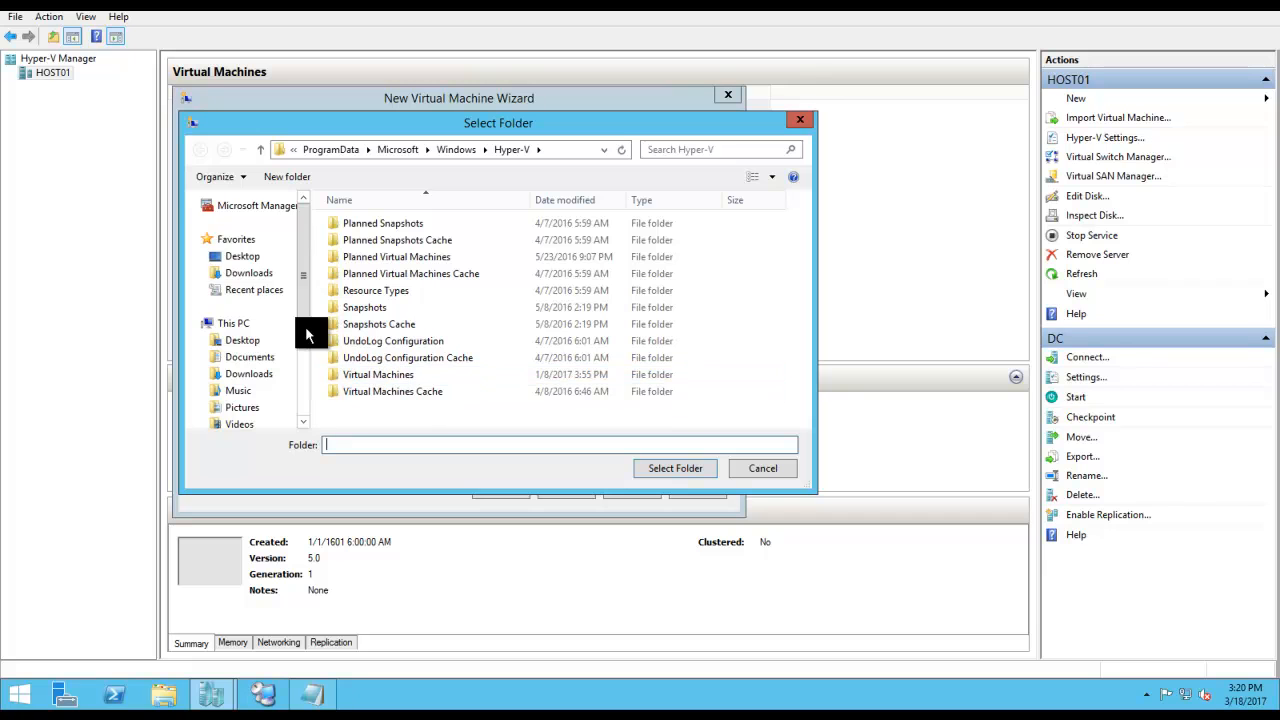
{"action": "left_click_drag", "start_coordinate": [300, 331], "coordinate": [323, 403]}
{"action": "left_click", "coordinate": [262, 367]}
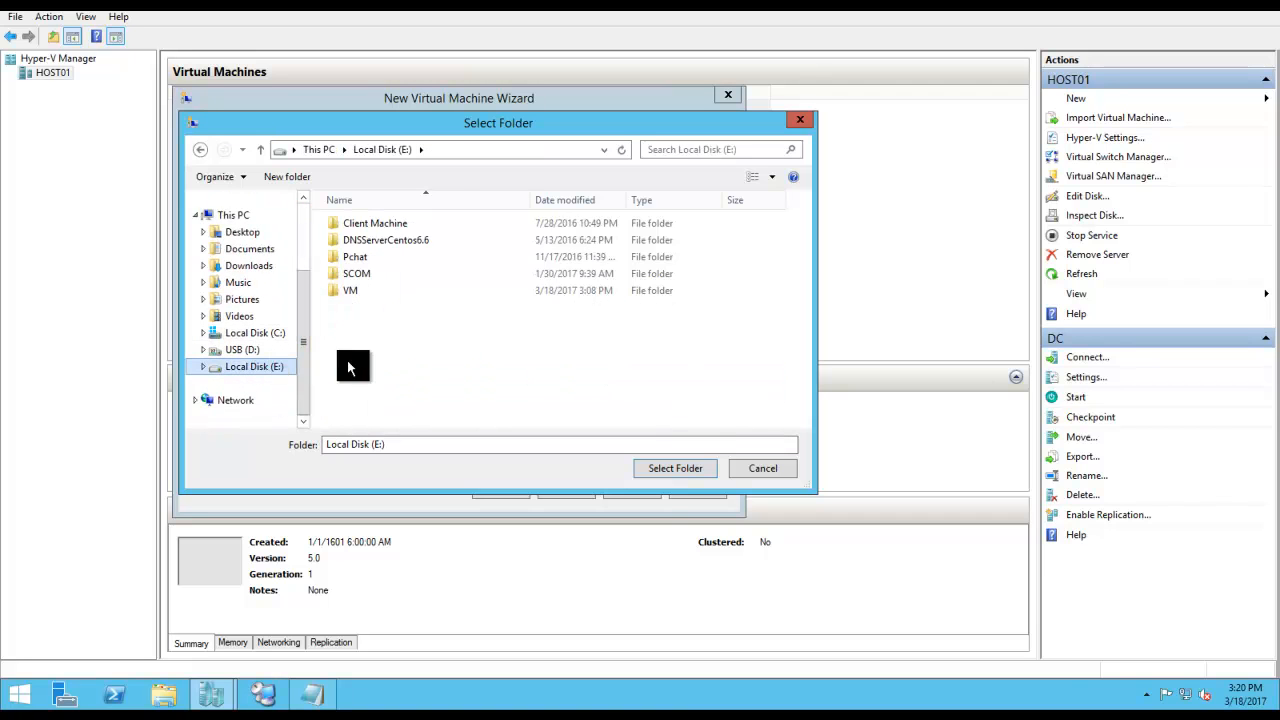
{"action": "double_click", "coordinate": [354, 292]}
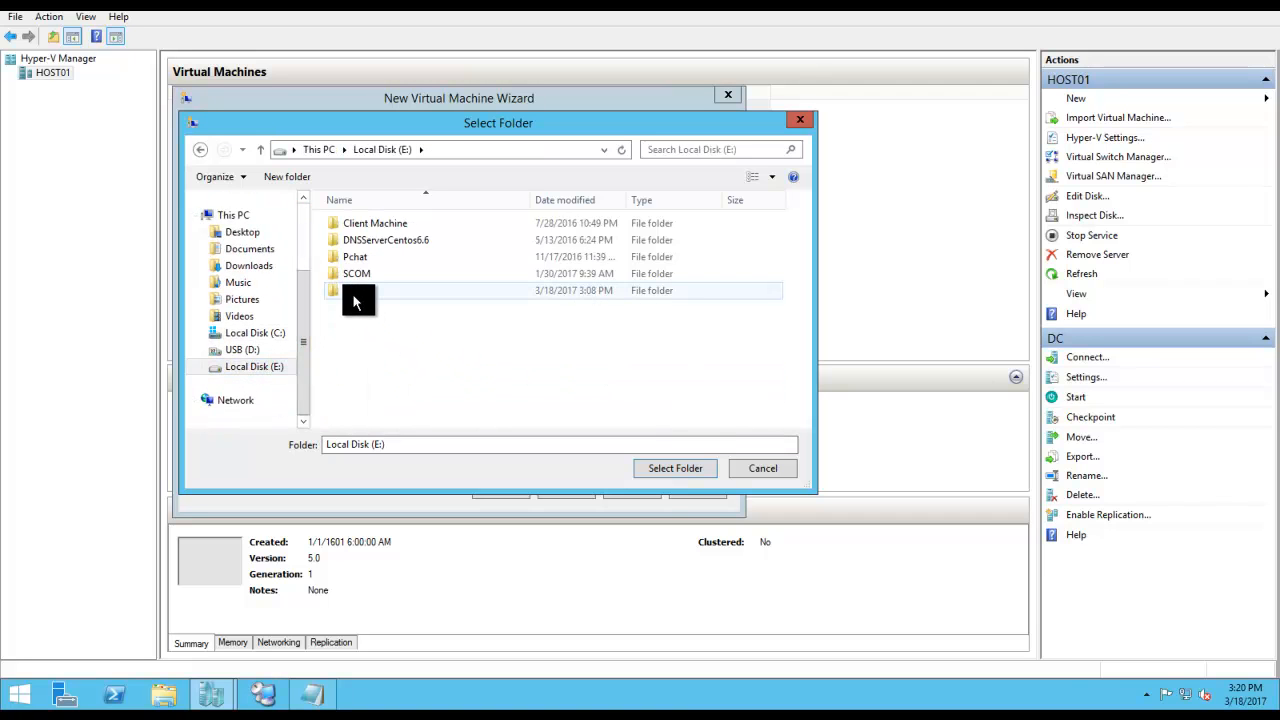
{"action": "left_click", "coordinate": [679, 465]}
{"action": "left_click_drag", "start_coordinate": [421, 241], "coordinate": [366, 243]}
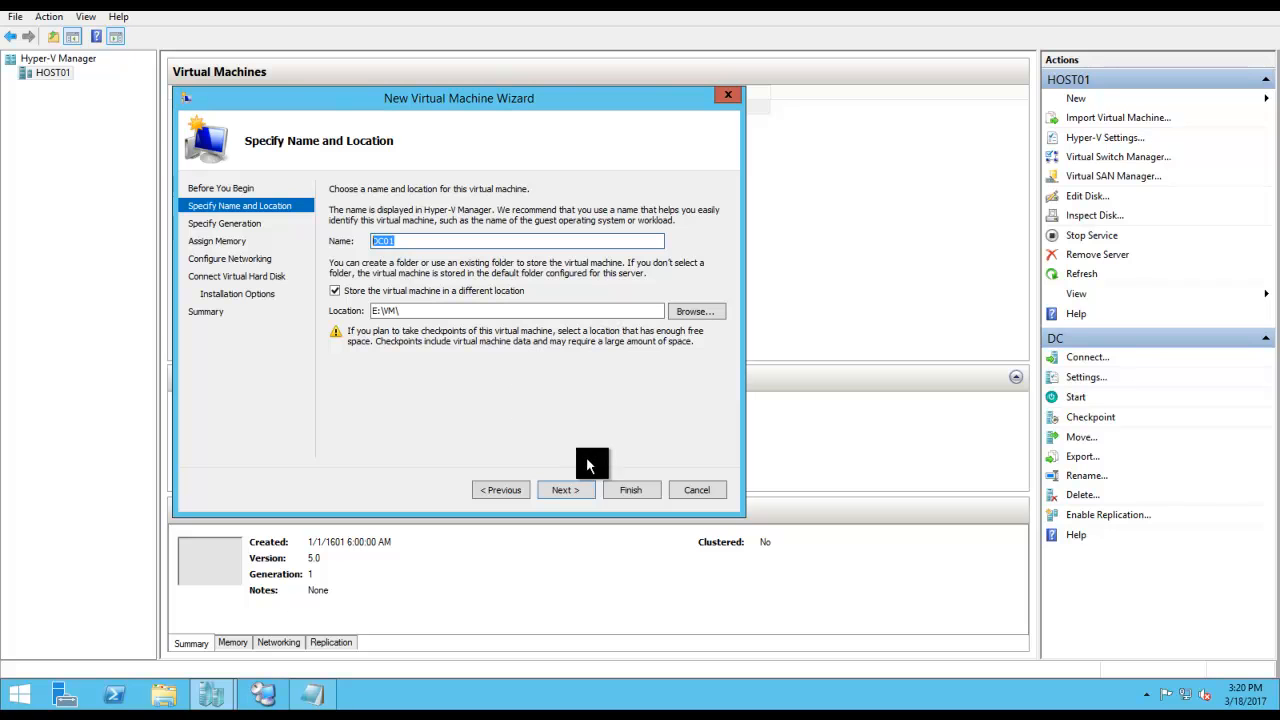
{"action": "left_click", "coordinate": [574, 489]}
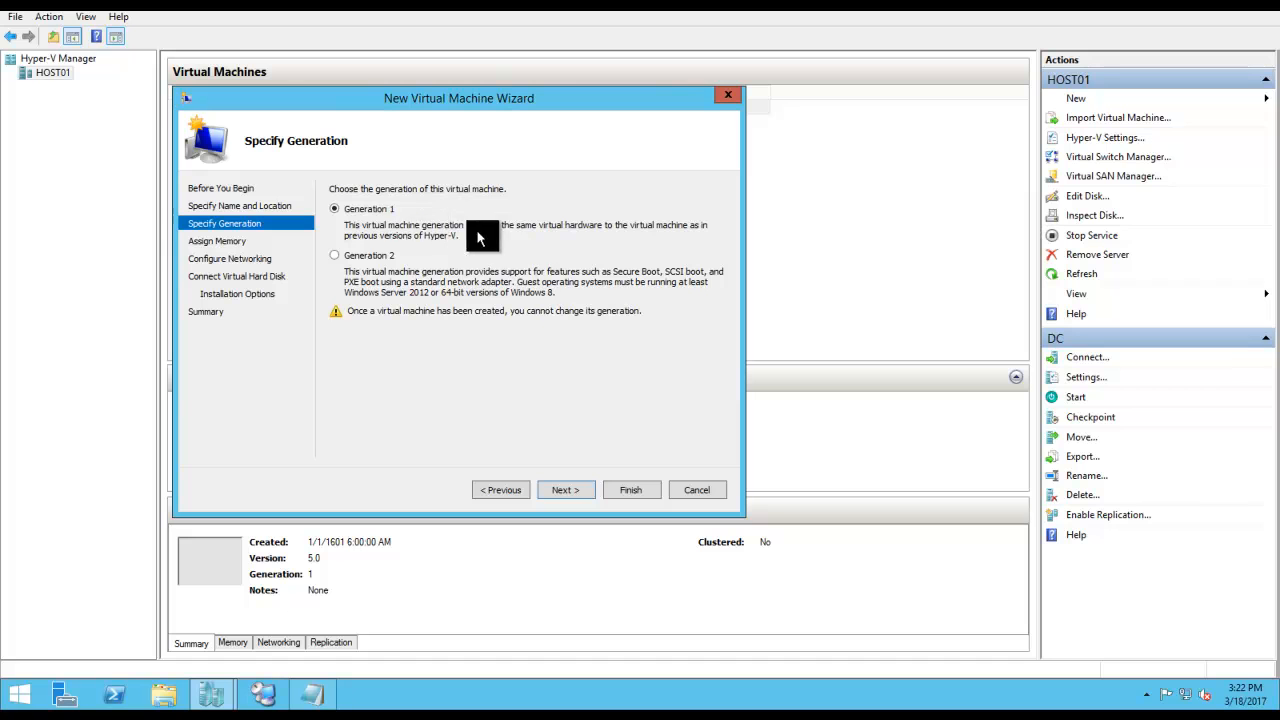
Accept Generation 1 and set the virtual machine's startup memory to 3072 MB
{"action": "left_click", "coordinate": [563, 491]}
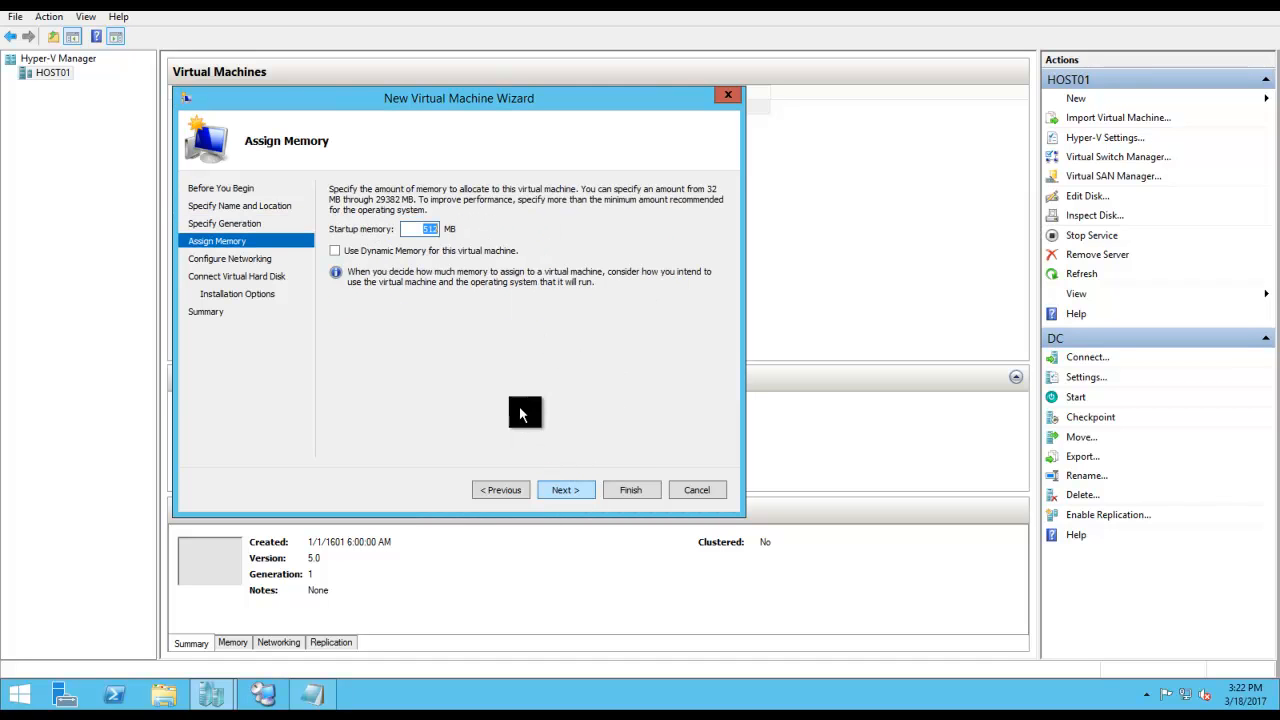
{"action": "double_click", "coordinate": [418, 228]}
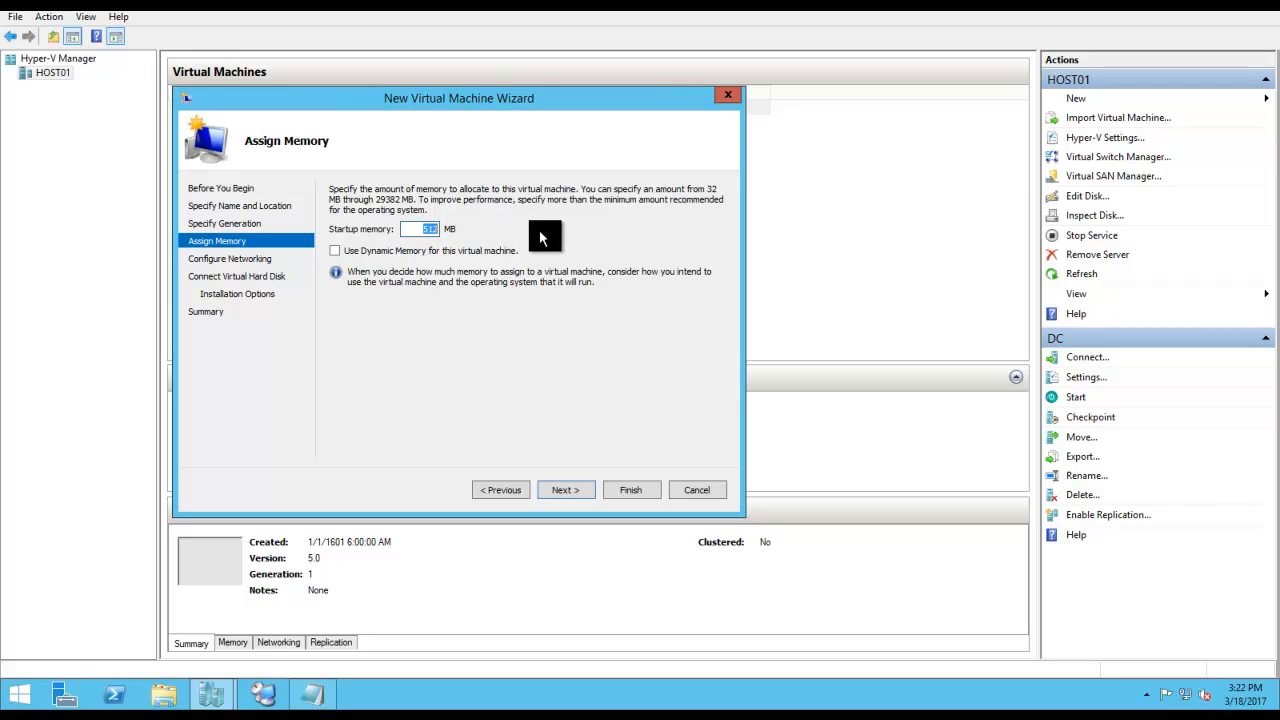
{"action": "type", "text": "3"}
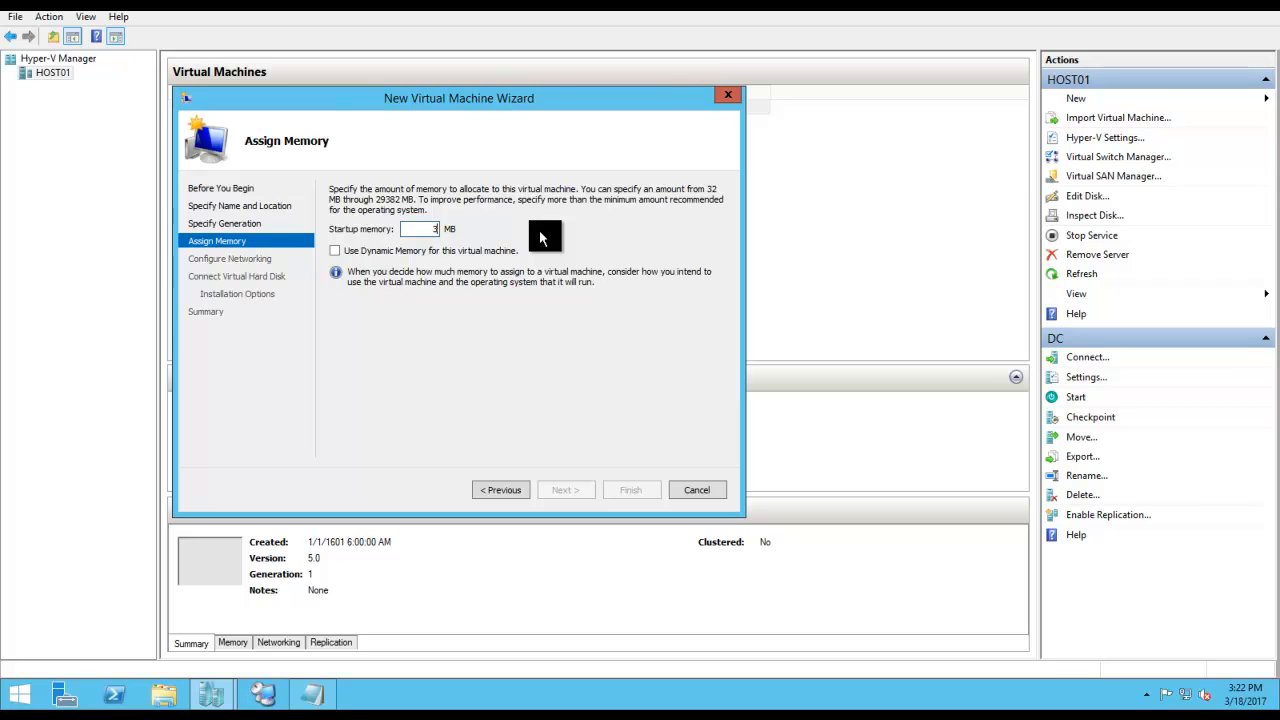
{"action": "type", "text": "072"}
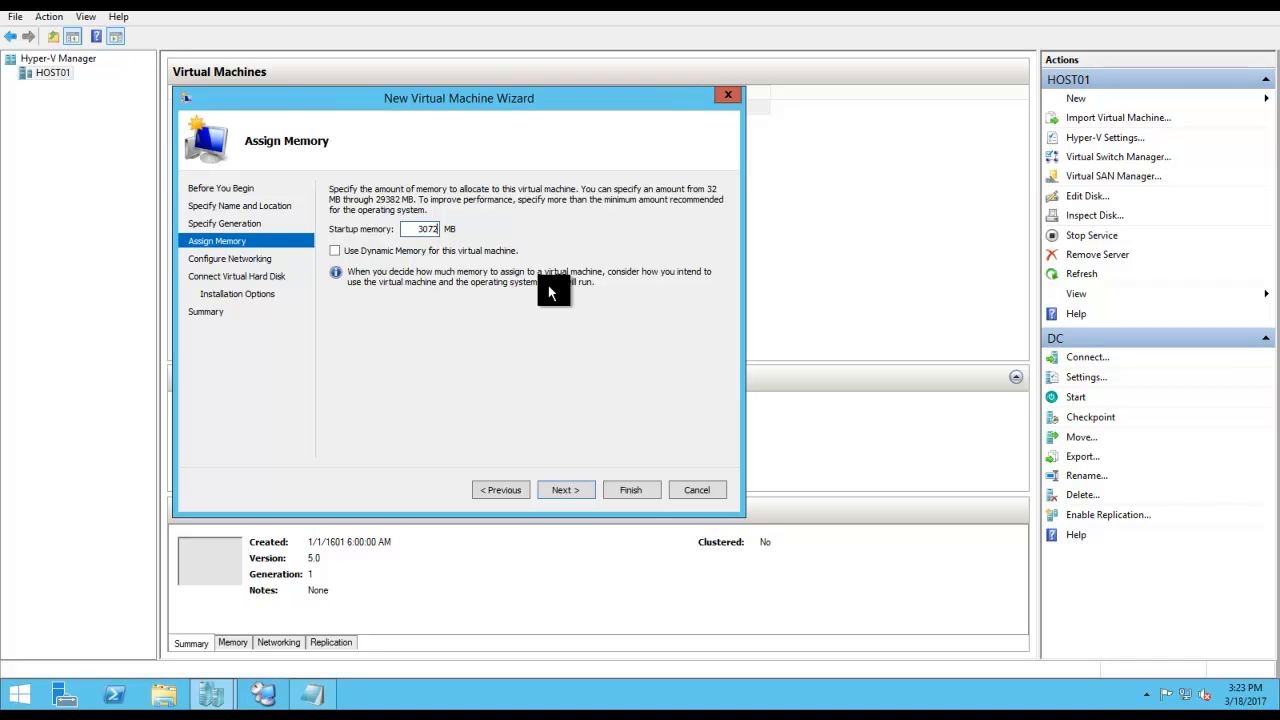
{"action": "left_click", "coordinate": [578, 488]}
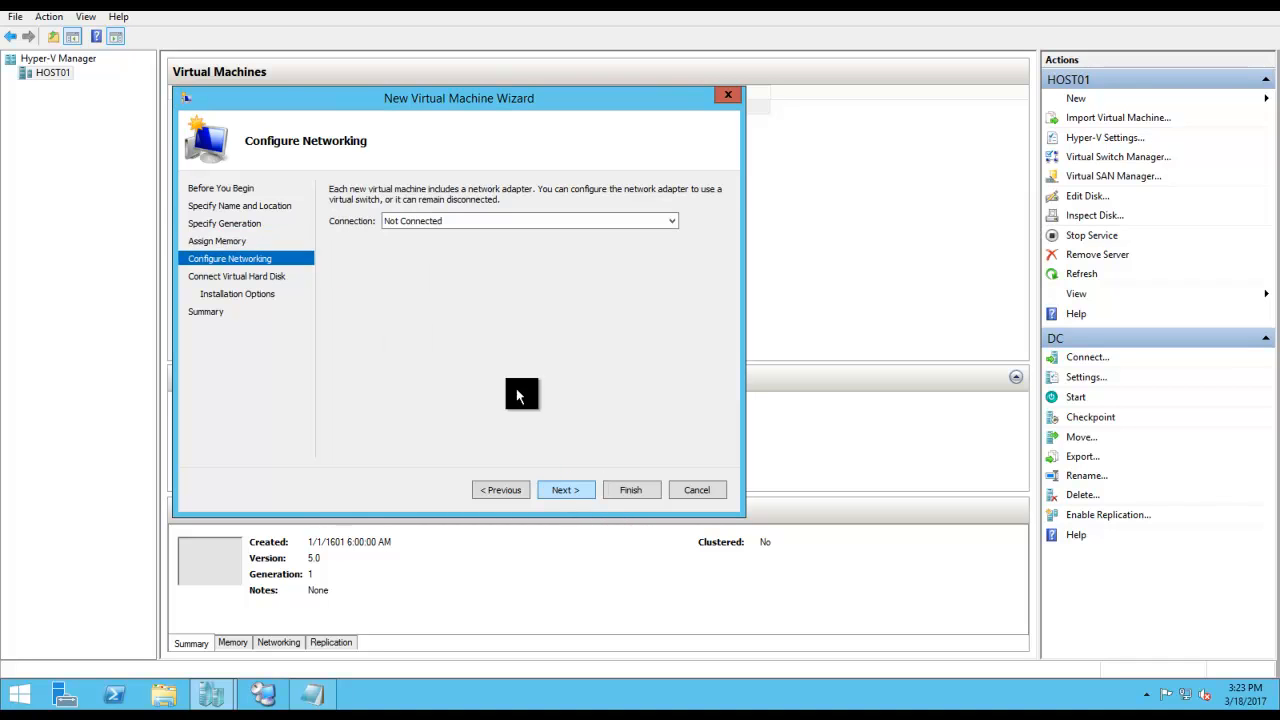
Connect the virtual machine's network adapter to the vSW01 virtual switch and continue to the hard disk settings
{"action": "left_click", "coordinate": [550, 219]}
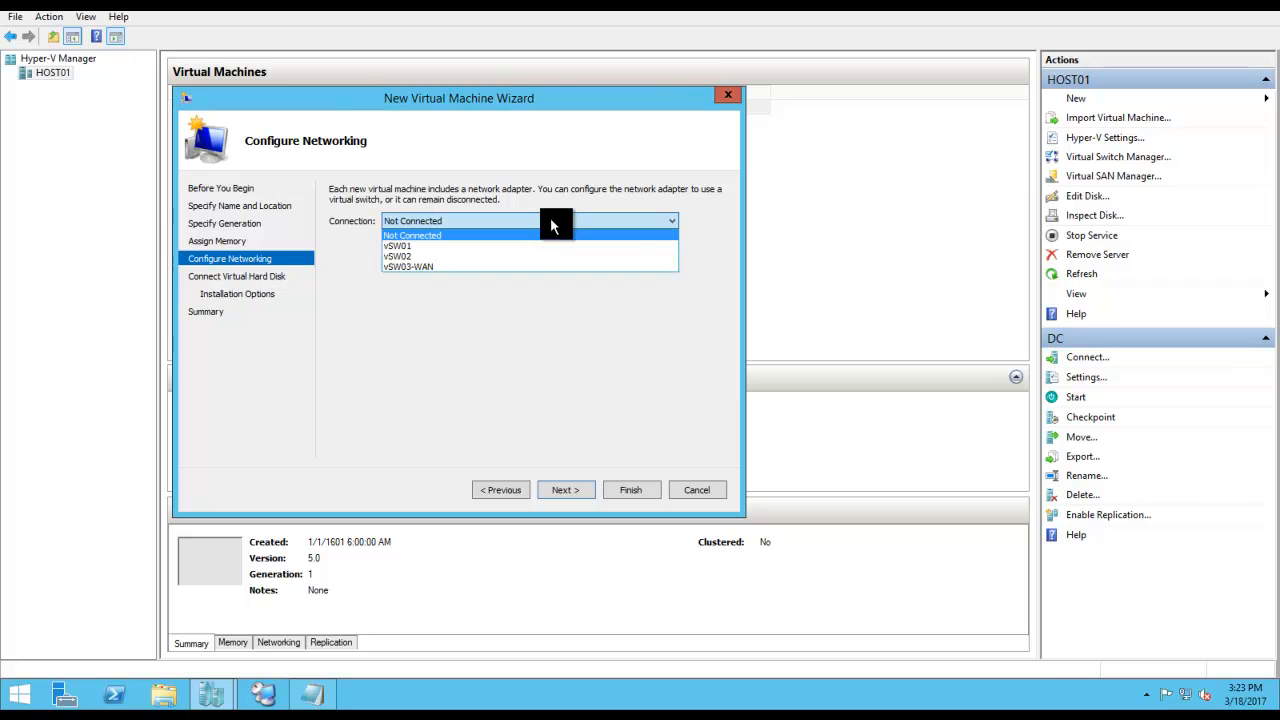
{"action": "left_click", "coordinate": [430, 246]}
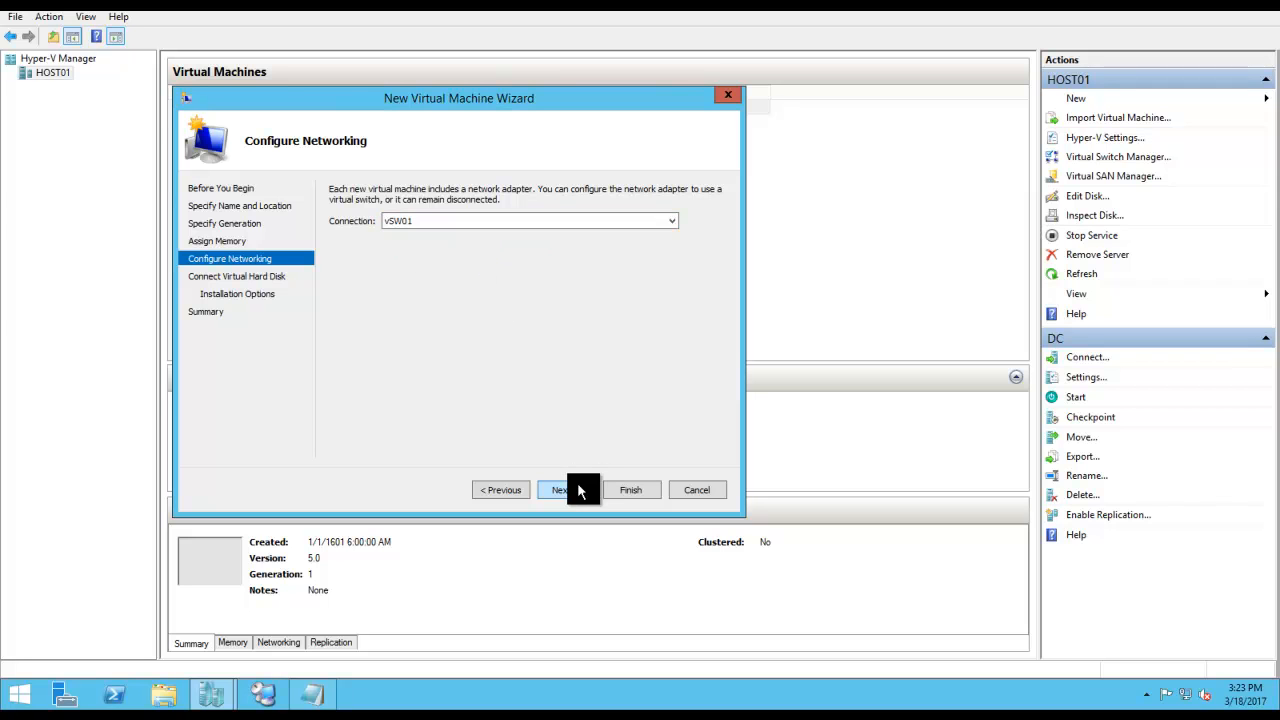
{"action": "left_click", "coordinate": [577, 485]}
Review the name, location and size proposed for the new virtual hard disk
{"action": "left_click", "coordinate": [458, 260]}
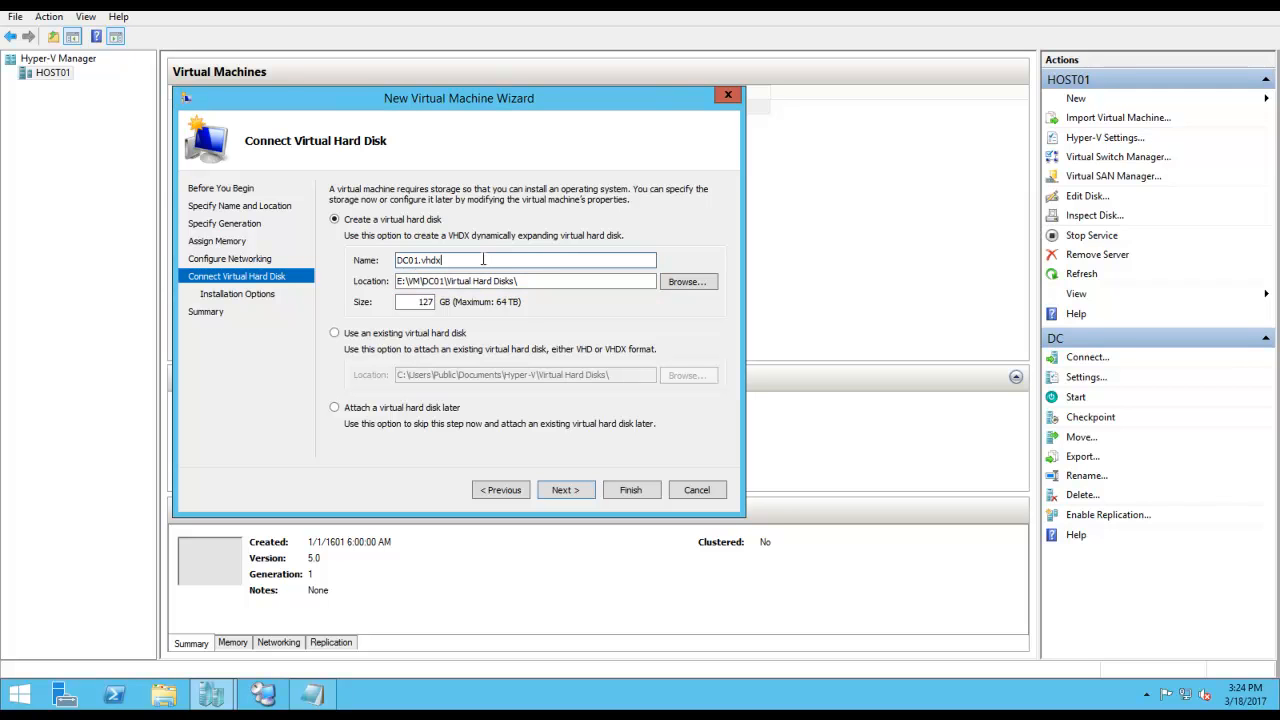
{"action": "left_click_drag", "start_coordinate": [421, 260], "coordinate": [446, 260]}
{"action": "left_click", "coordinate": [452, 260]}
{"action": "left_click_drag", "start_coordinate": [409, 282], "coordinate": [534, 282]}
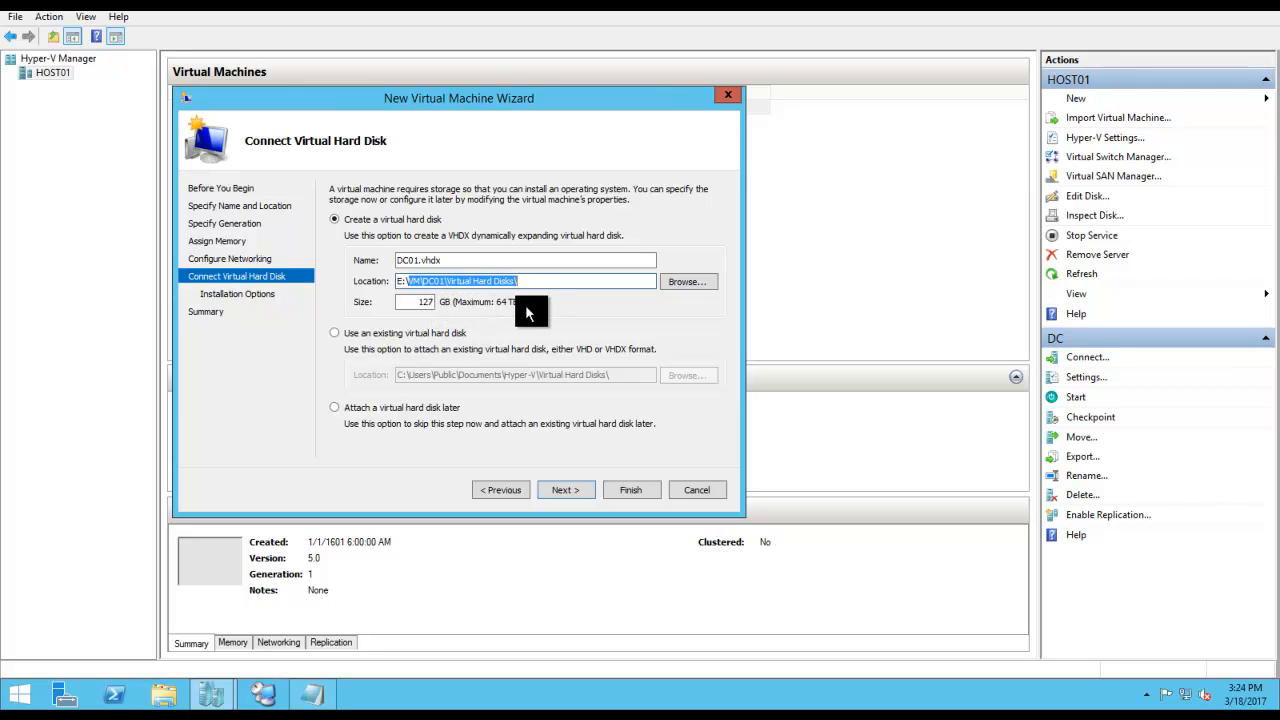
{"action": "left_click_drag", "start_coordinate": [418, 304], "coordinate": [446, 304]}
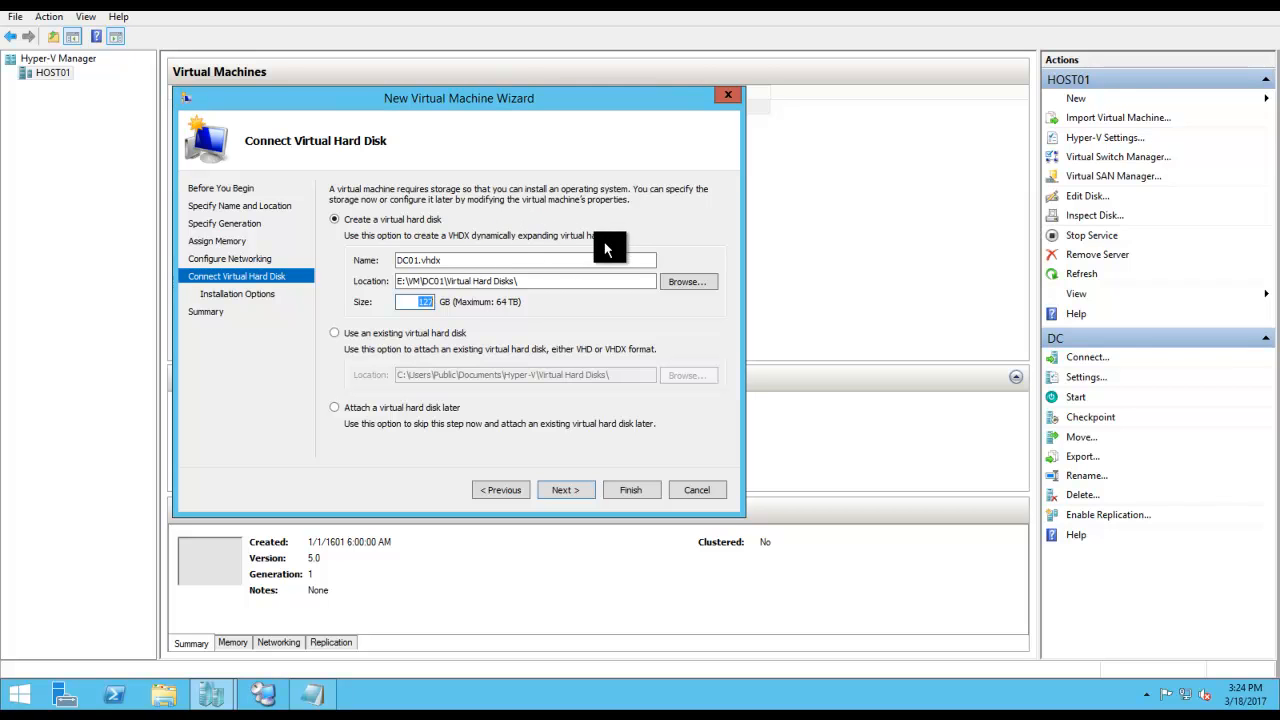
{"action": "left_click", "coordinate": [526, 259]}
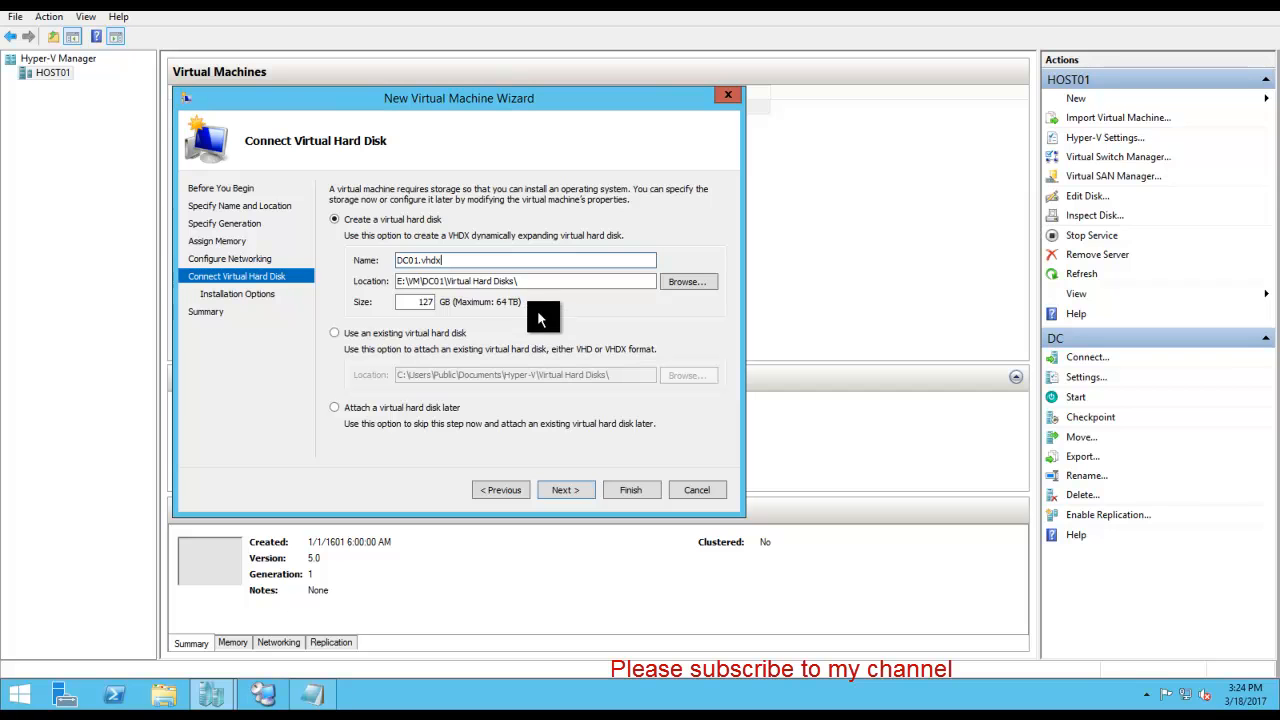
Check the free space on the host's drives in File Explorer, and return to the virtual hard disk size in the wizard
{"action": "left_click", "coordinate": [163, 690]}
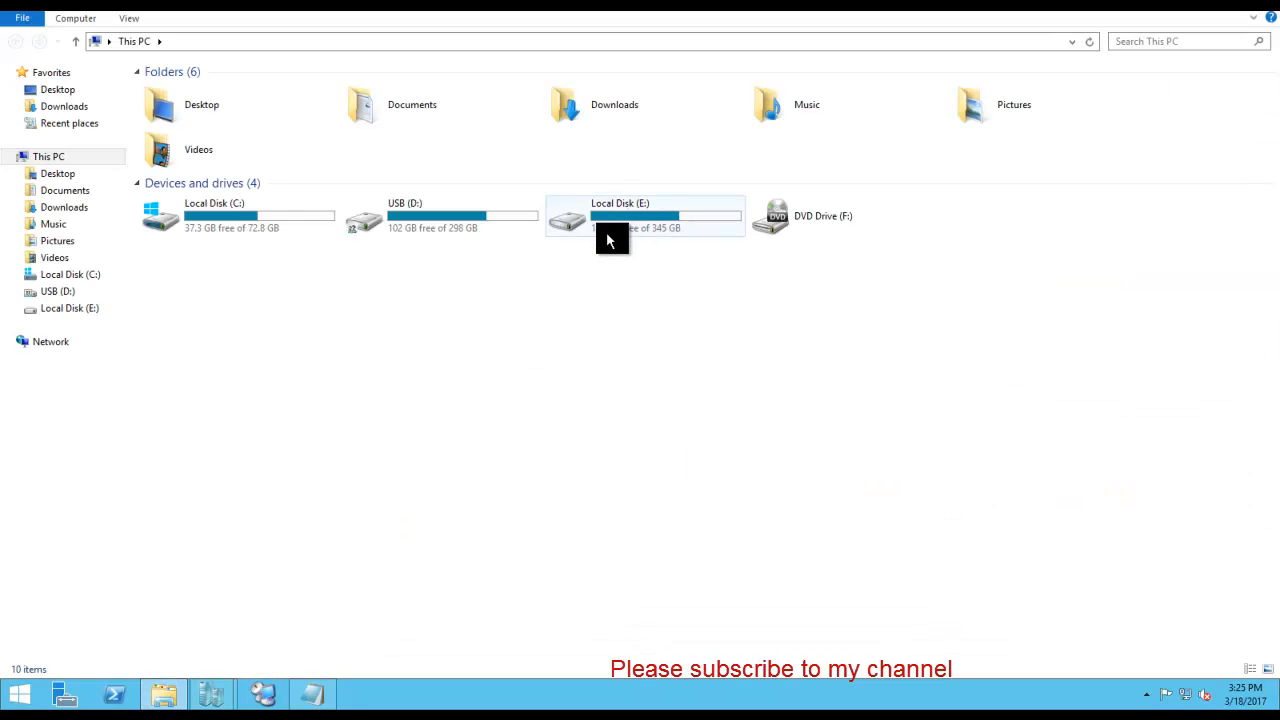
{"action": "left_click", "coordinate": [1242, 12]}
{"action": "left_click", "coordinate": [428, 302]}
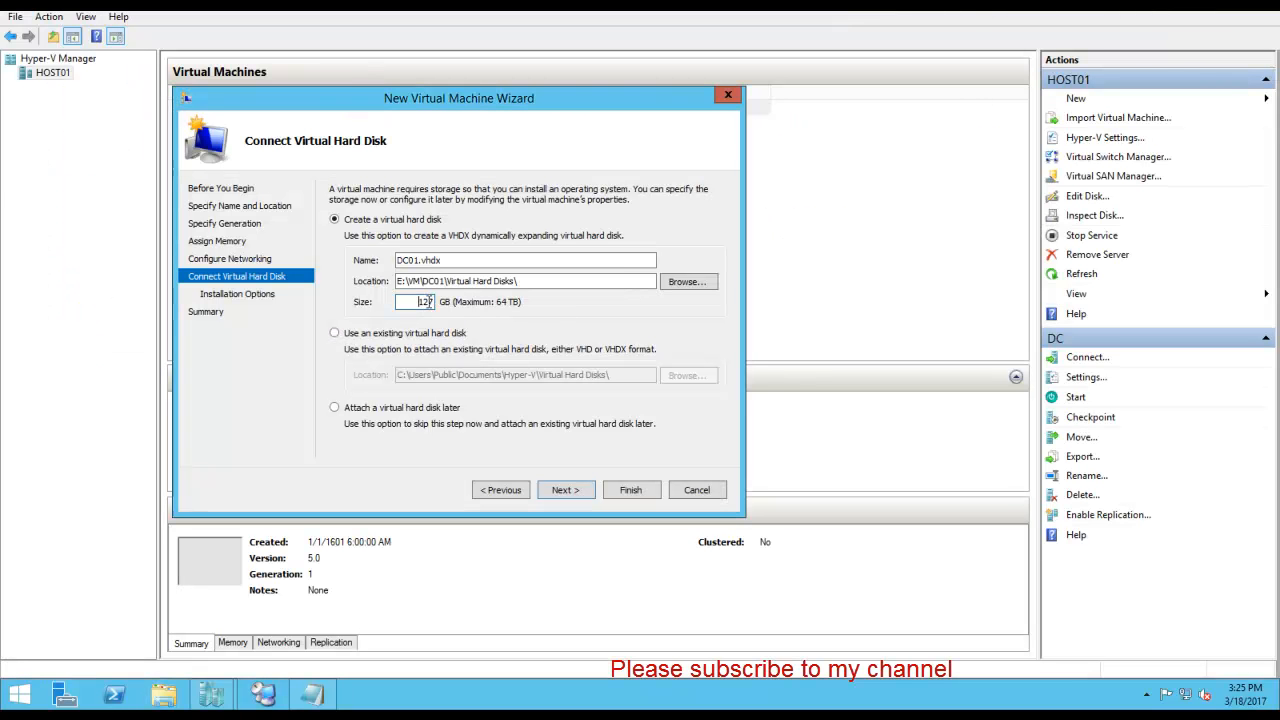